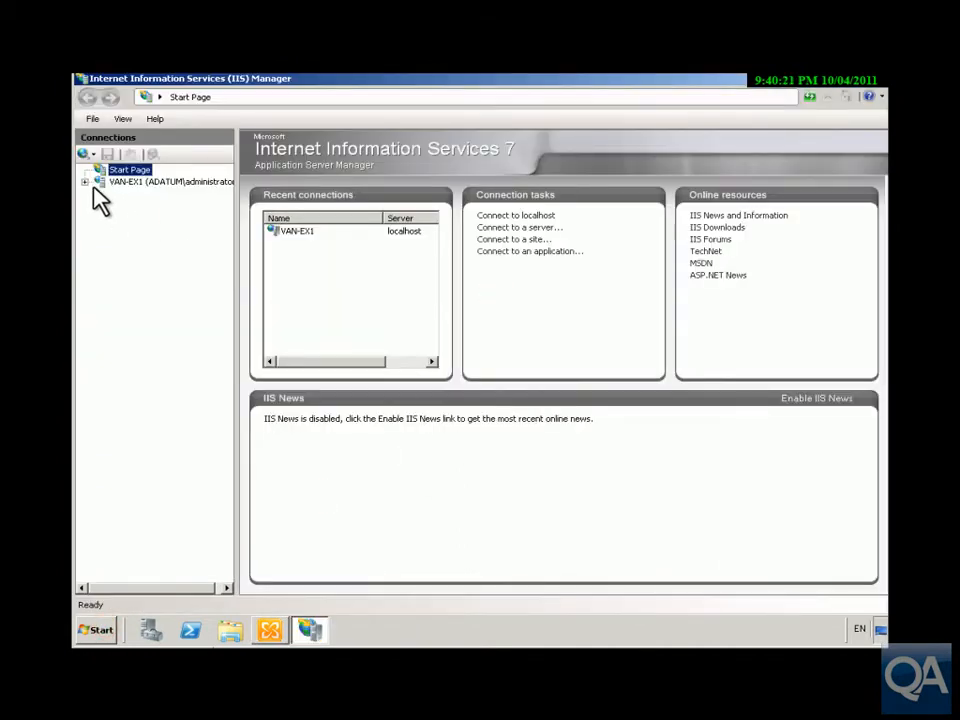
Step: Open the SSL settings of the ecp application under VAN-EX1's Default Web Site to check whether SSL is required
{"action": "left_click", "coordinate": [85, 182]}
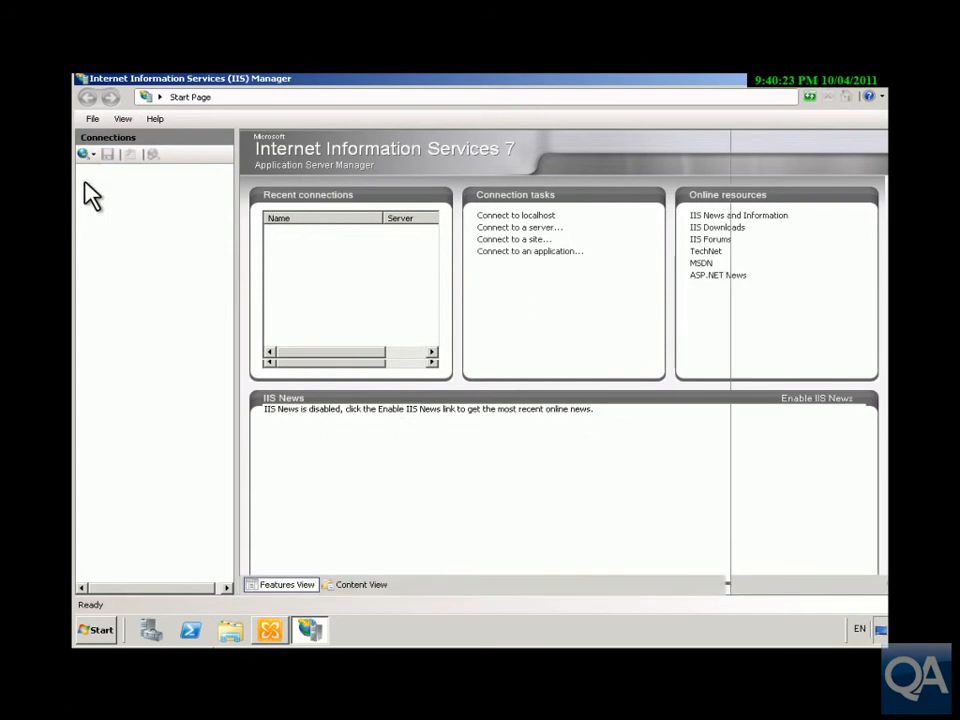
{"action": "left_click", "coordinate": [101, 206]}
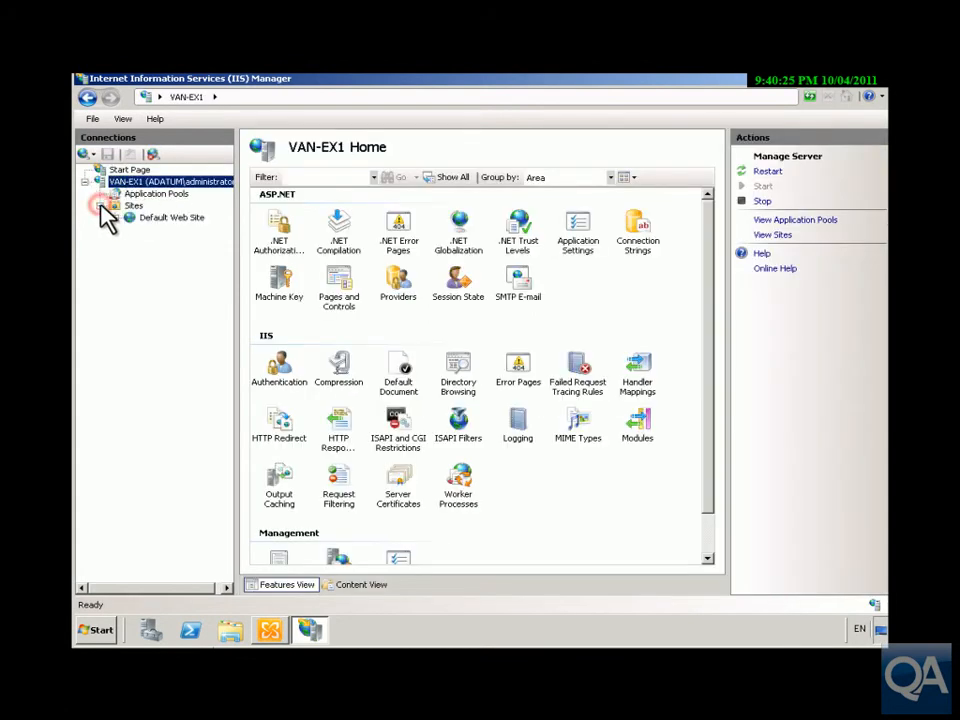
{"action": "left_click", "coordinate": [114, 218]}
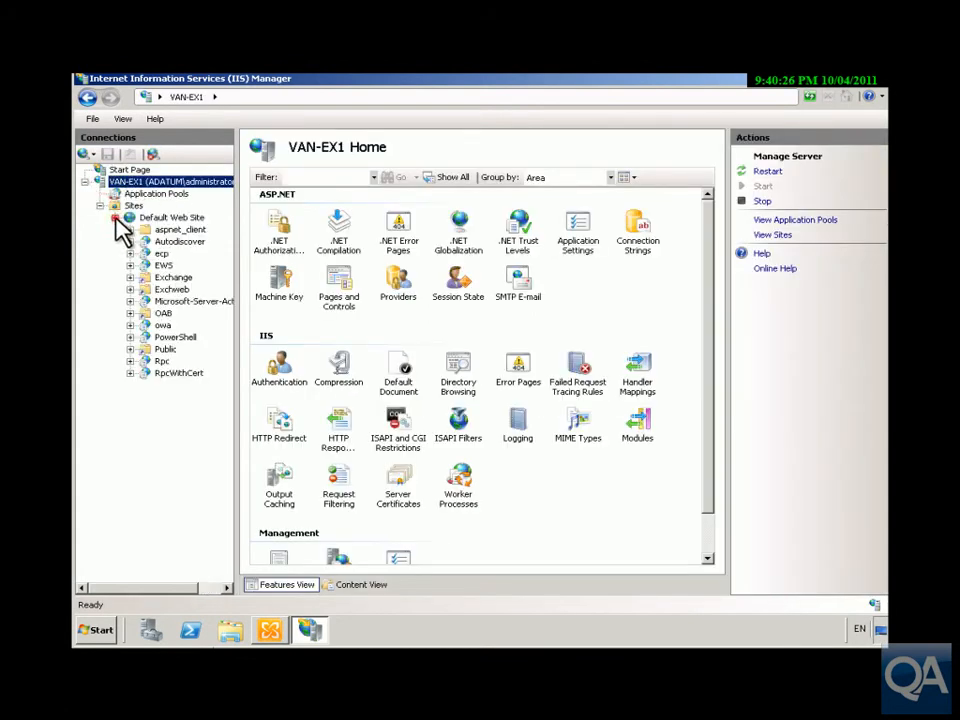
{"action": "left_click", "coordinate": [160, 254]}
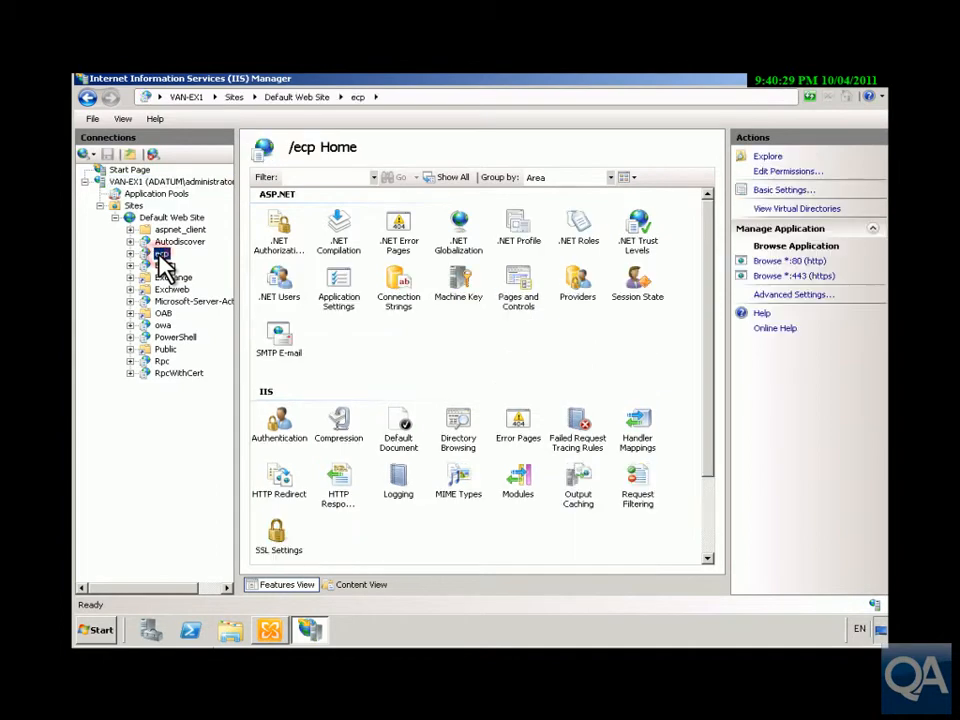
{"action": "left_click", "coordinate": [278, 545]}
{"action": "double_click", "coordinate": [278, 543]}
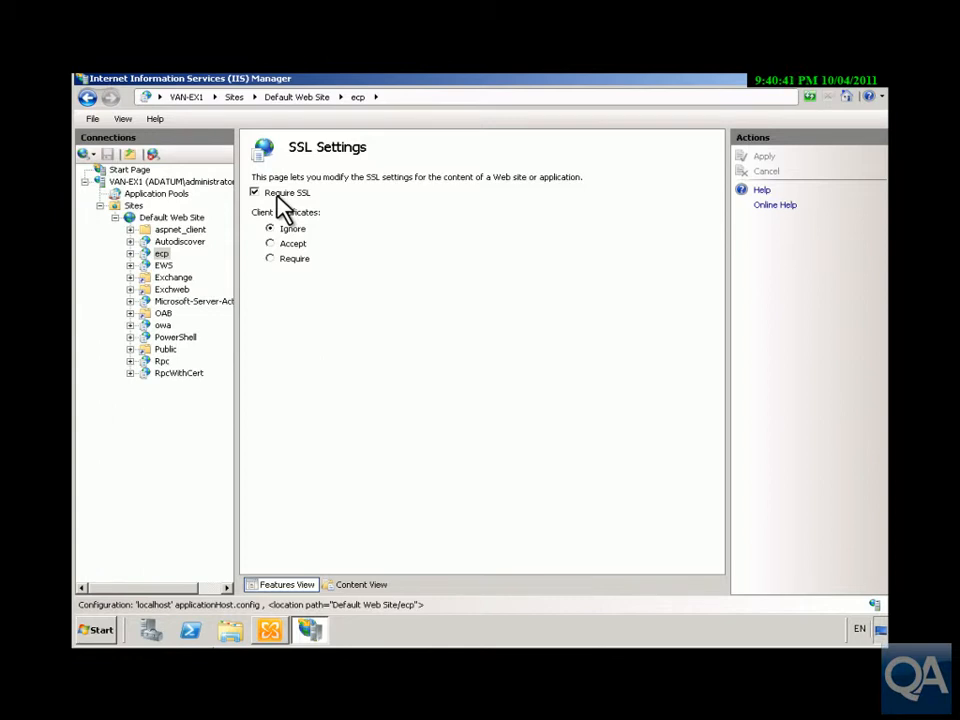
Step: Review the authentication methods of the Default Web Site and return to its home page
{"action": "left_click", "coordinate": [180, 219]}
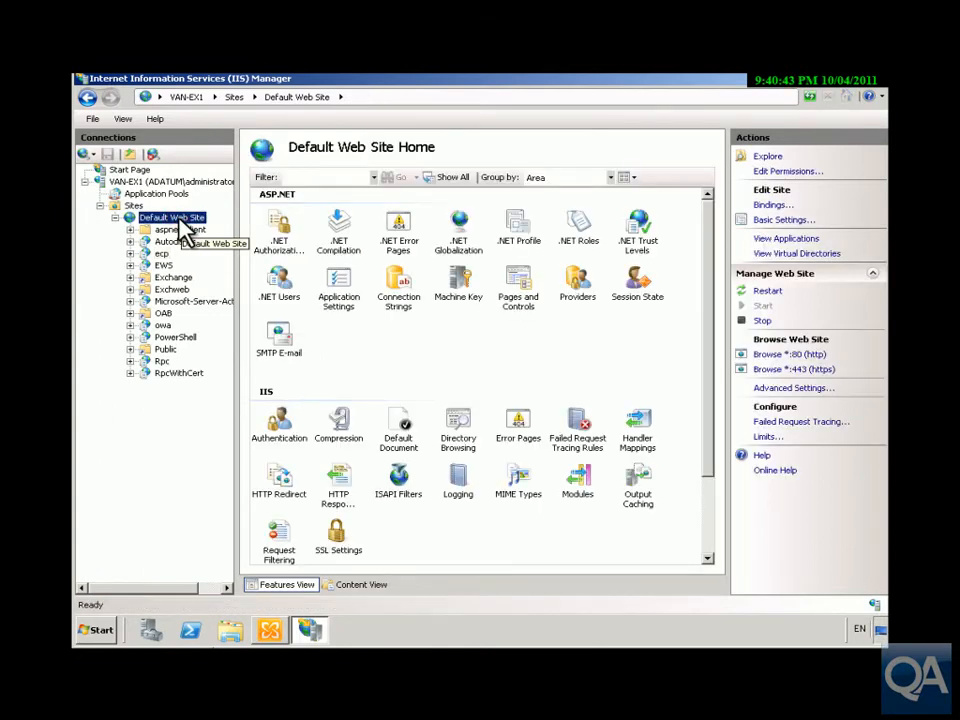
{"action": "double_click", "coordinate": [268, 418]}
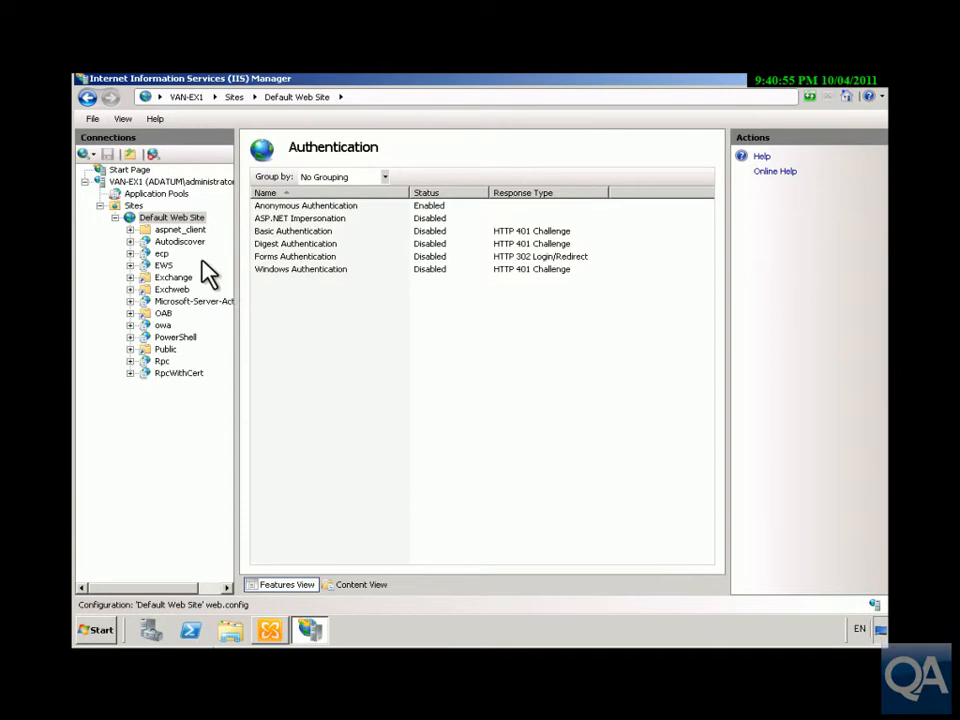
{"action": "double_click", "coordinate": [178, 219]}
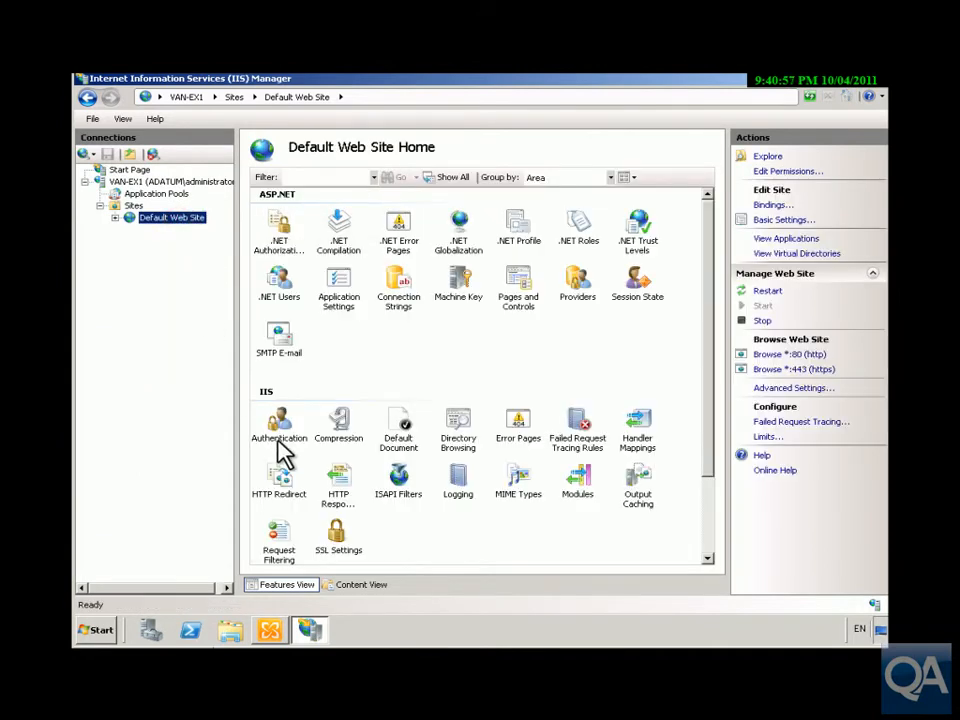
{"action": "left_click", "coordinate": [281, 430]}
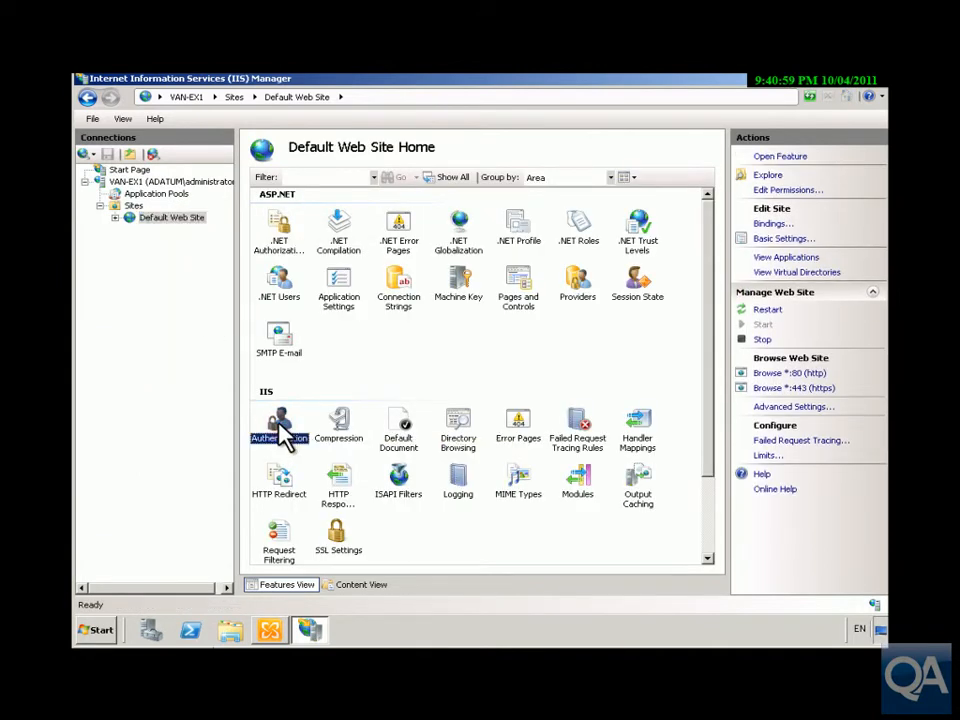
Step: Check which SSL certificate is assigned to the https binding of the Default Web Site, and close the bindings
{"action": "left_click", "coordinate": [772, 224]}
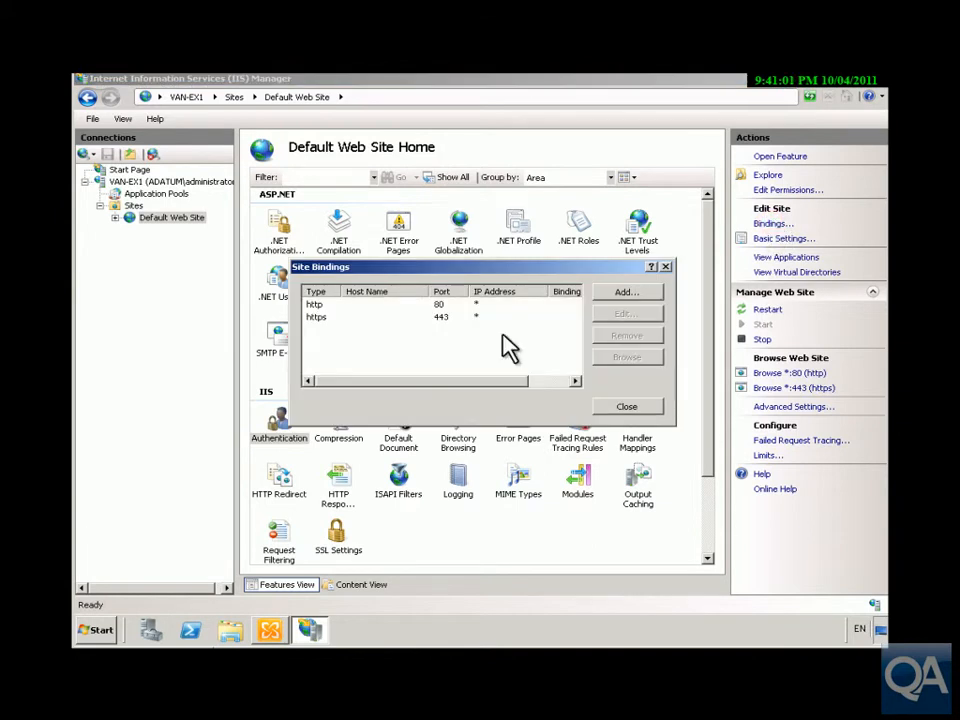
{"action": "left_click", "coordinate": [322, 317]}
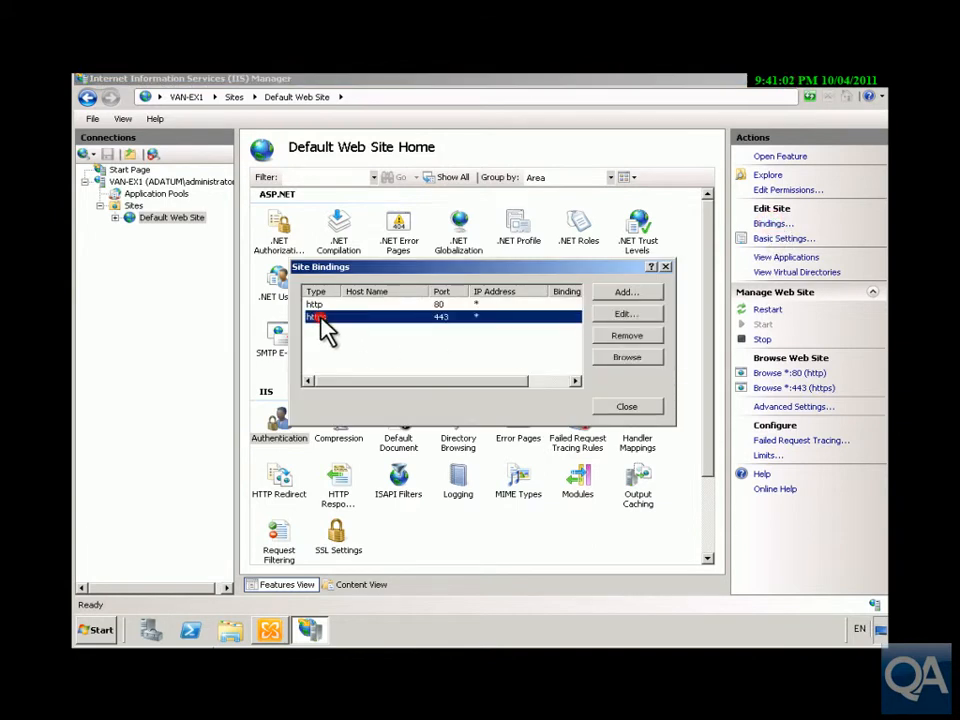
{"action": "left_click", "coordinate": [622, 315]}
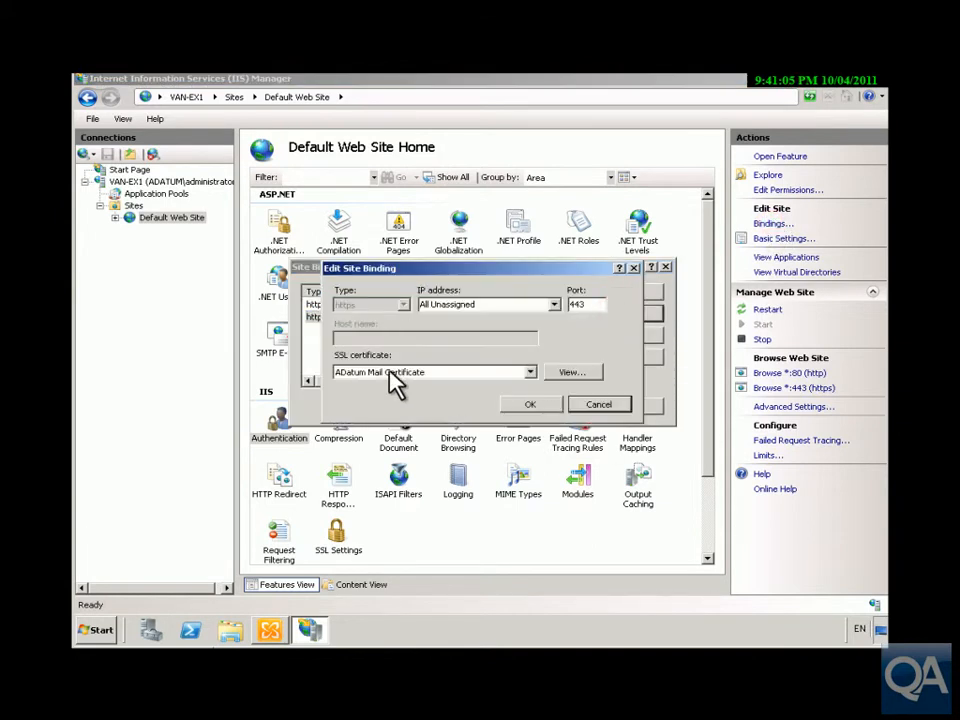
{"action": "left_click", "coordinate": [522, 405]}
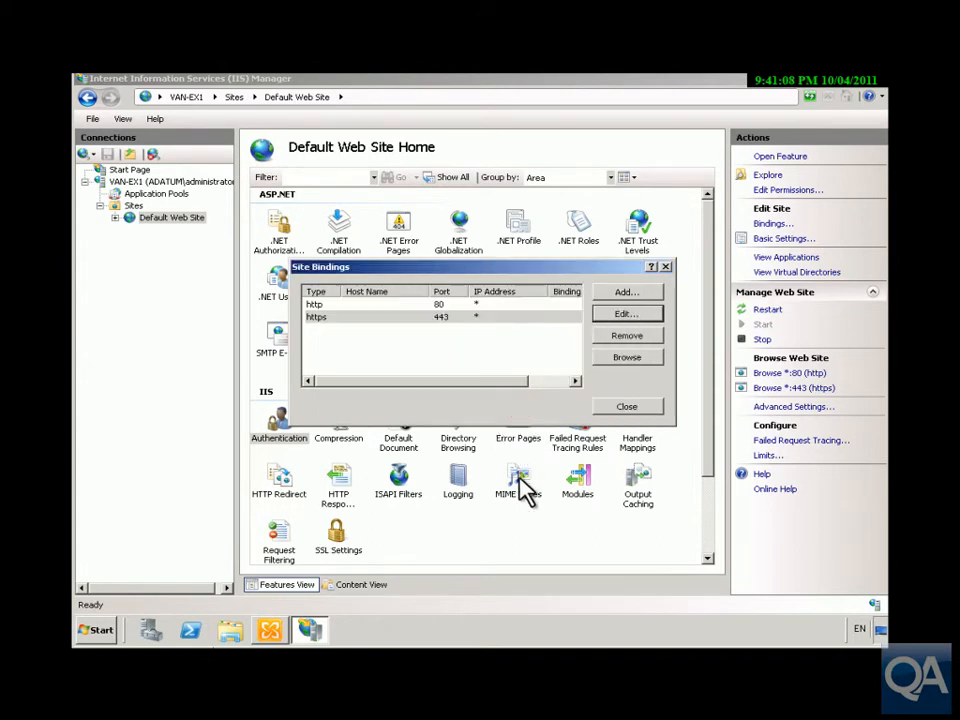
{"action": "left_click", "coordinate": [621, 410]}
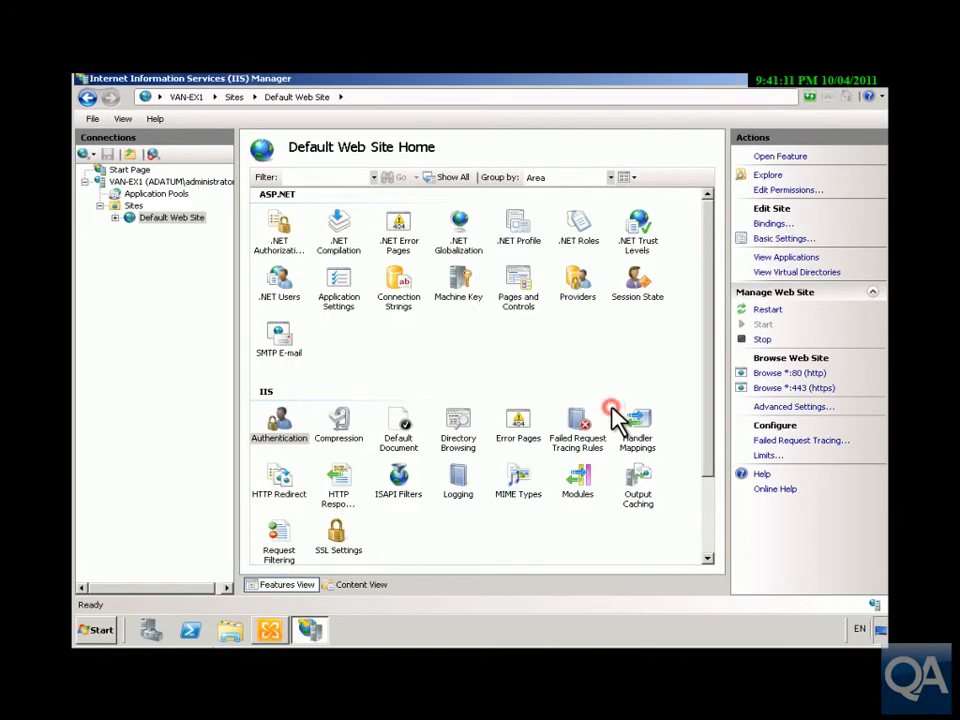
Step: Switch to the Exchange Management Console and review the URLs and authentication of VAN-EX1's ecp (Default Web Site) virtual directory under Client Access
{"action": "left_click", "coordinate": [270, 630]}
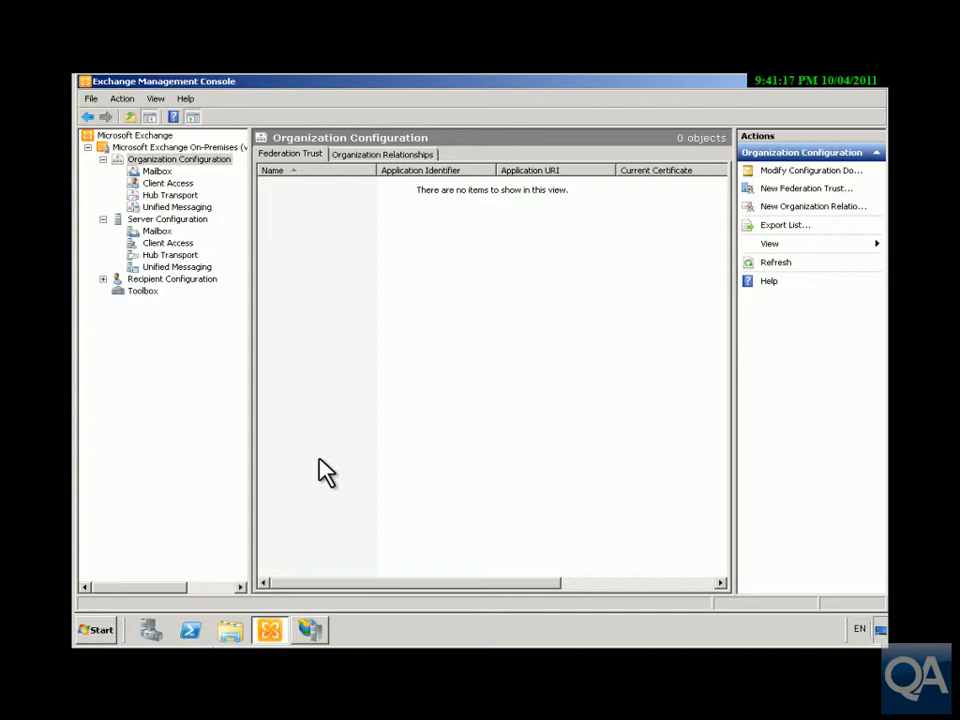
{"action": "left_click", "coordinate": [176, 244]}
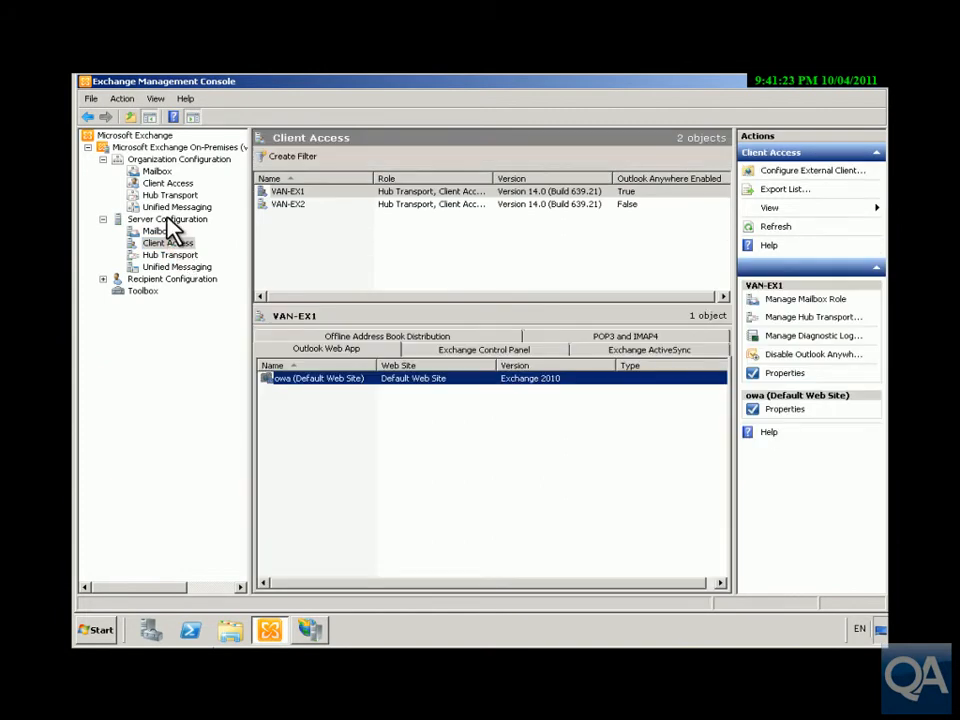
{"action": "left_click", "coordinate": [432, 349]}
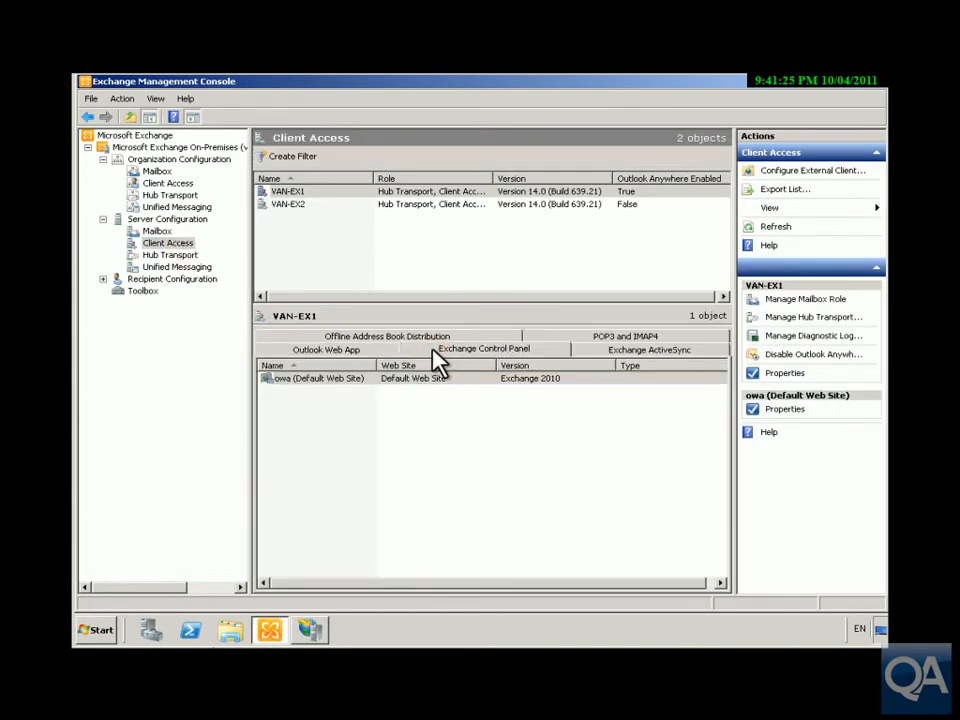
{"action": "right_click", "coordinate": [407, 379]}
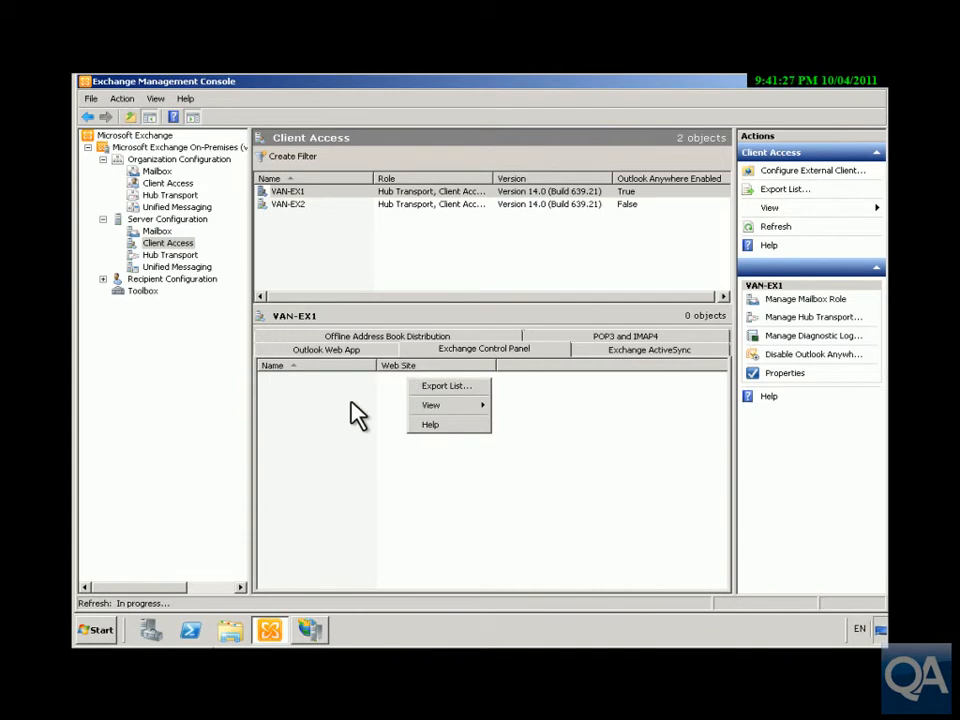
{"action": "left_click", "coordinate": [353, 438]}
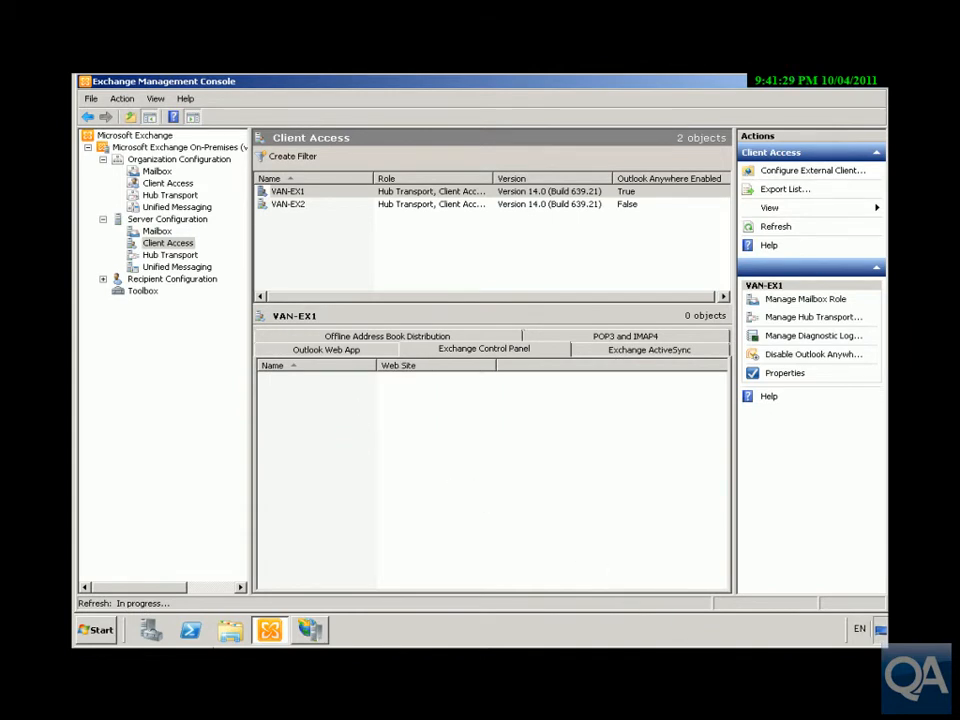
{"action": "right_click", "coordinate": [400, 381]}
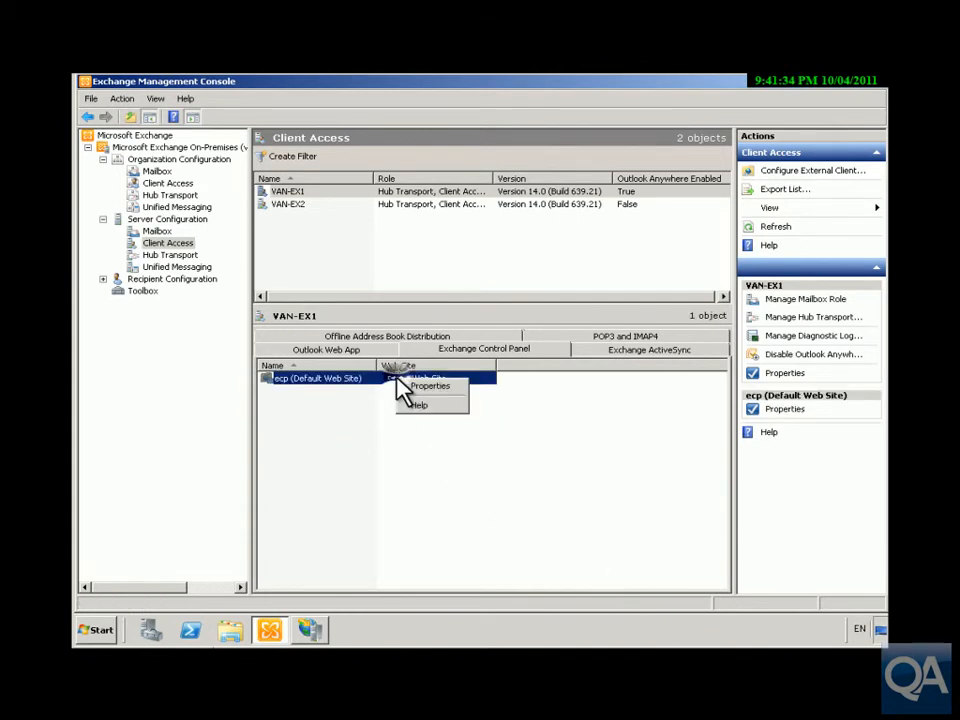
{"action": "left_click", "coordinate": [416, 387]}
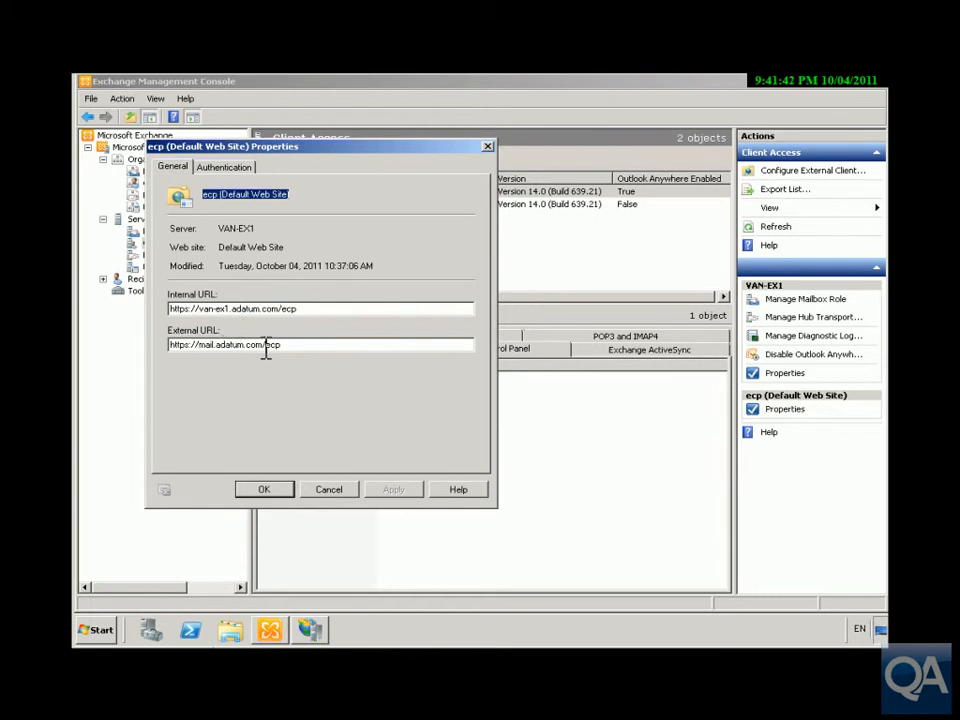
{"action": "left_click", "coordinate": [222, 169]}
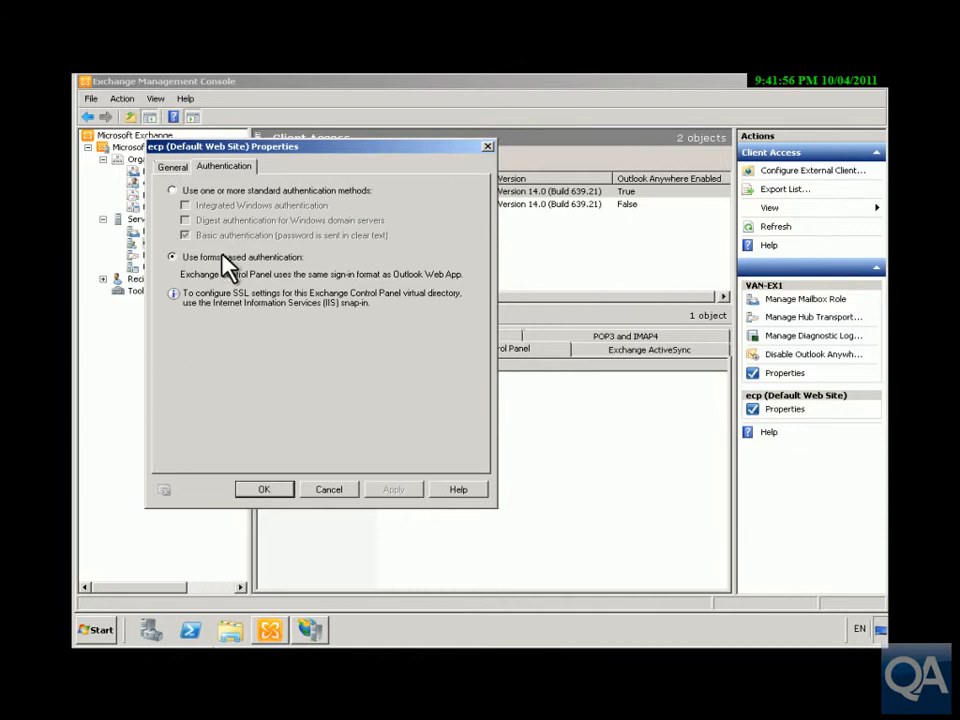
{"action": "left_click", "coordinate": [282, 492]}
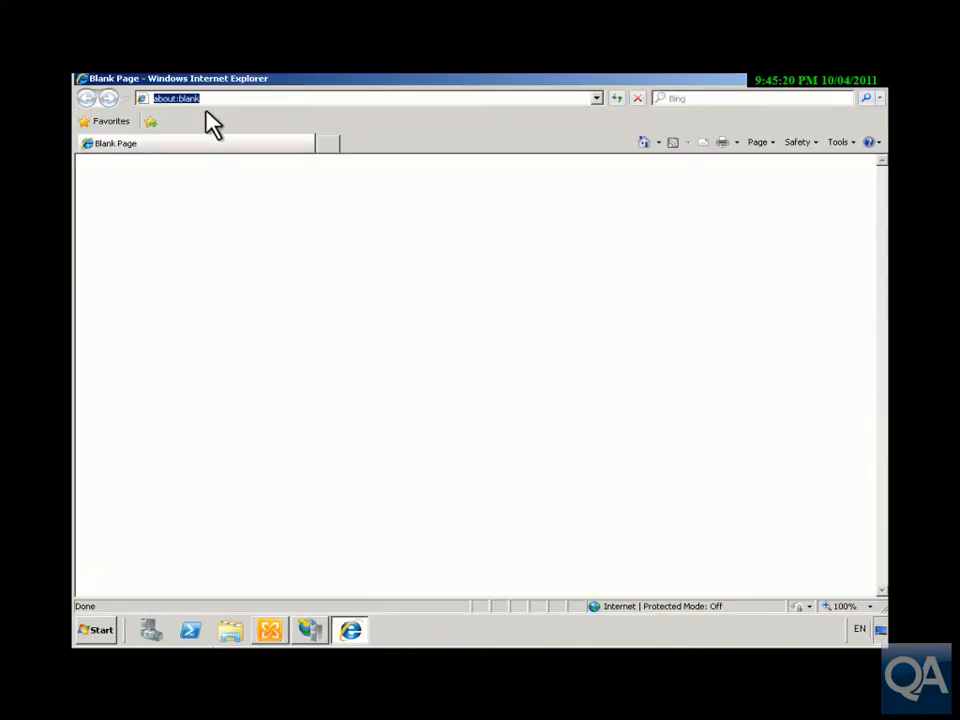
{"action": "left_click", "coordinate": [207, 98]}
{"action": "left_click", "coordinate": [207, 98]}
{"action": "double_click", "coordinate": [207, 98]}
{"action": "type", "text": "http"}
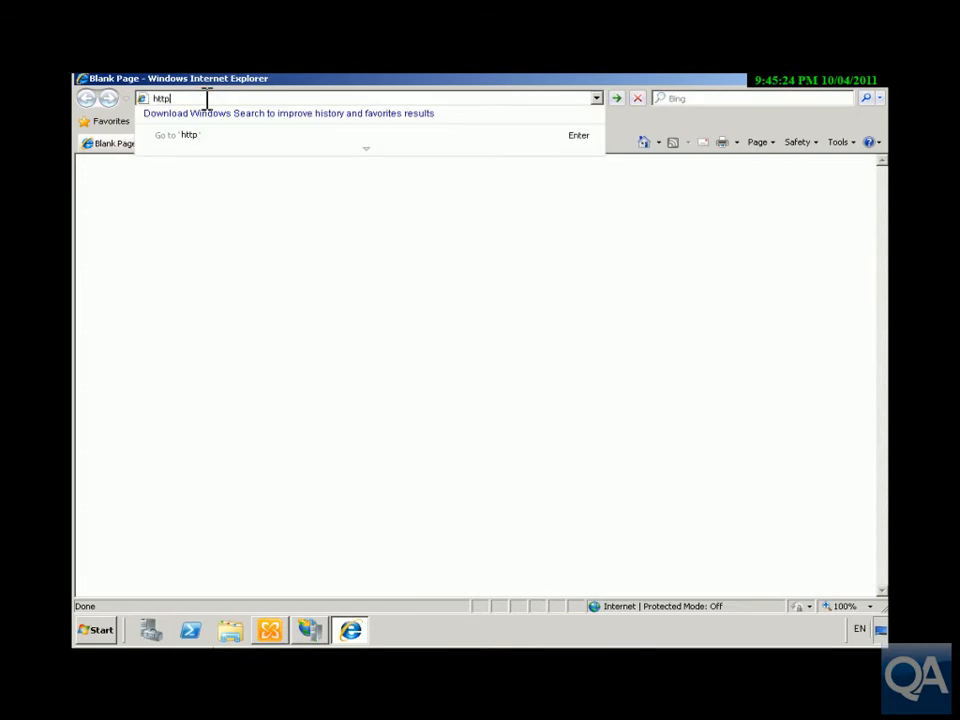
{"action": "type", "text": "s://v"}
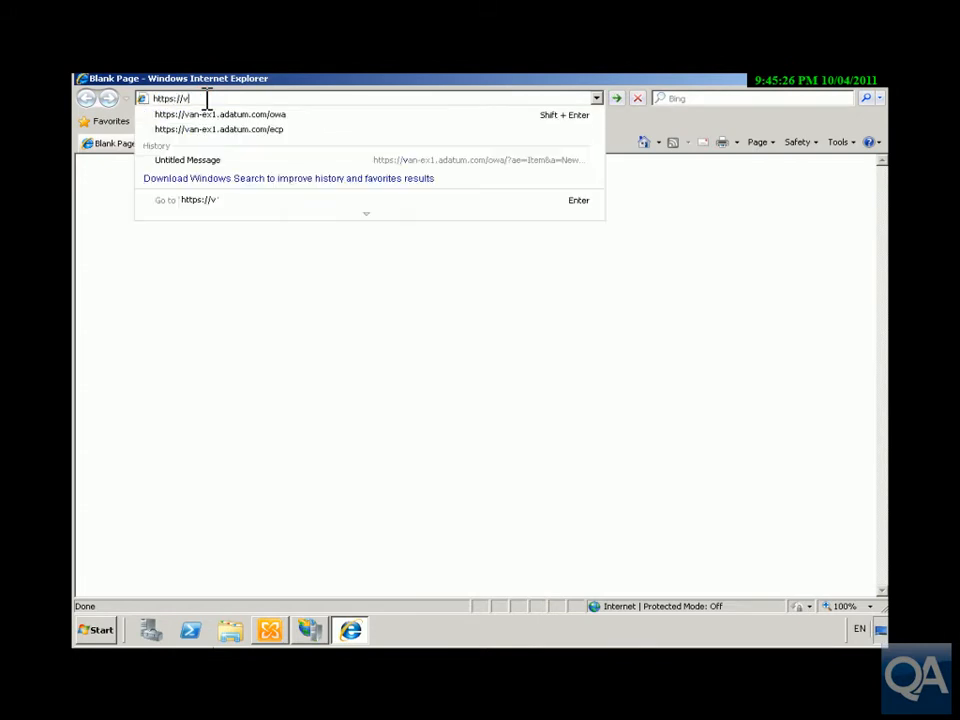
{"action": "left_click", "coordinate": [251, 129]}
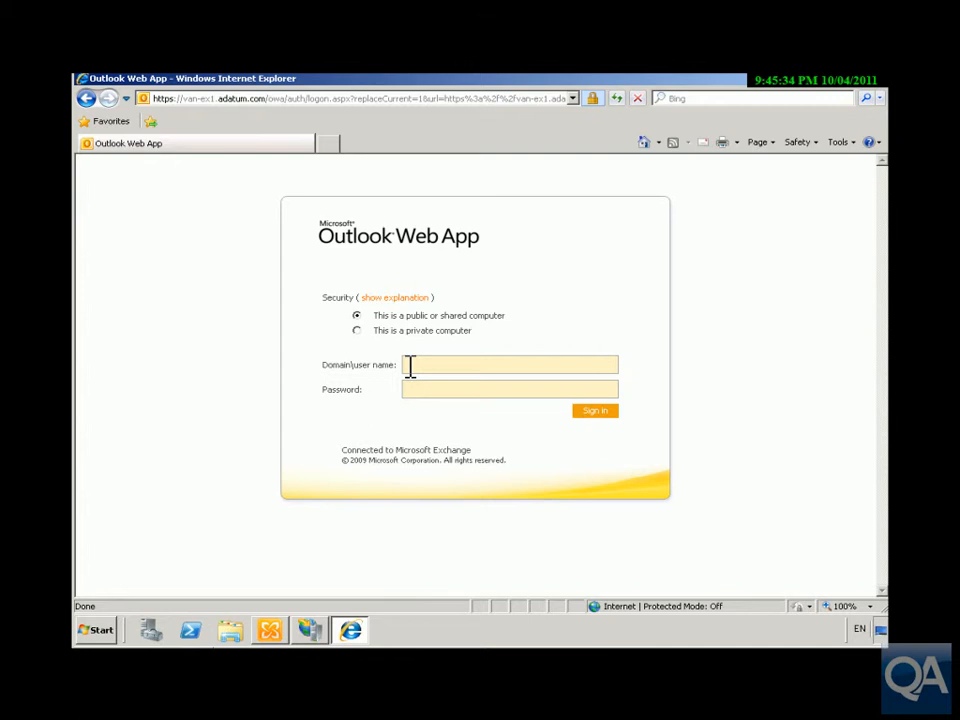
Step: Sign in to Outlook Web App by entering the adatum domain user name and the account password
{"action": "left_click", "coordinate": [410, 368]}
{"action": "type", "text": "adatum\\"}
{"action": "type", "text": "lu"}
{"action": "type", "text": "ca"}
{"action": "type", "text": "••••••••"}
{"action": "key", "text": "Return"}
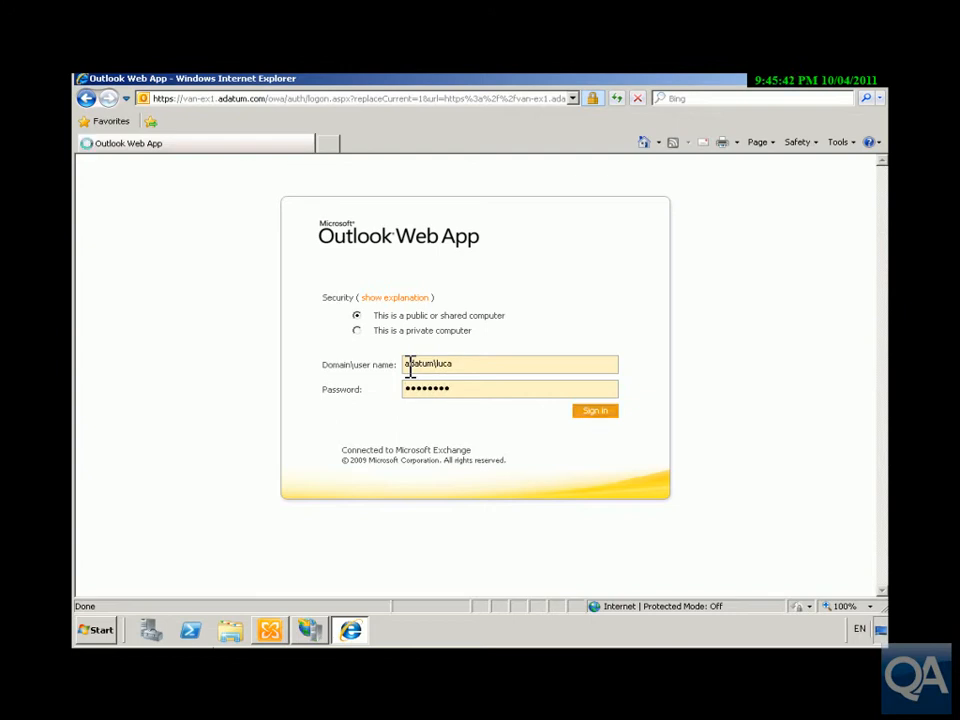
{"action": "left_click", "coordinate": [600, 404]}
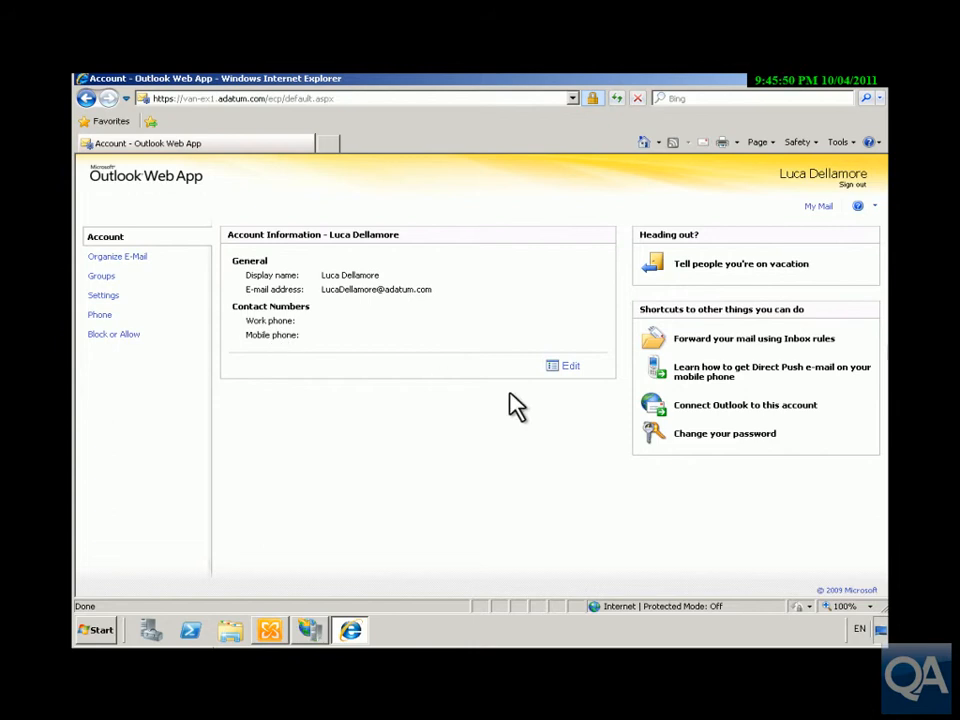
Step: Open the account information for editing and expand the Contact Location and Contact Numbers sections to view their fields
{"action": "left_click", "coordinate": [551, 366]}
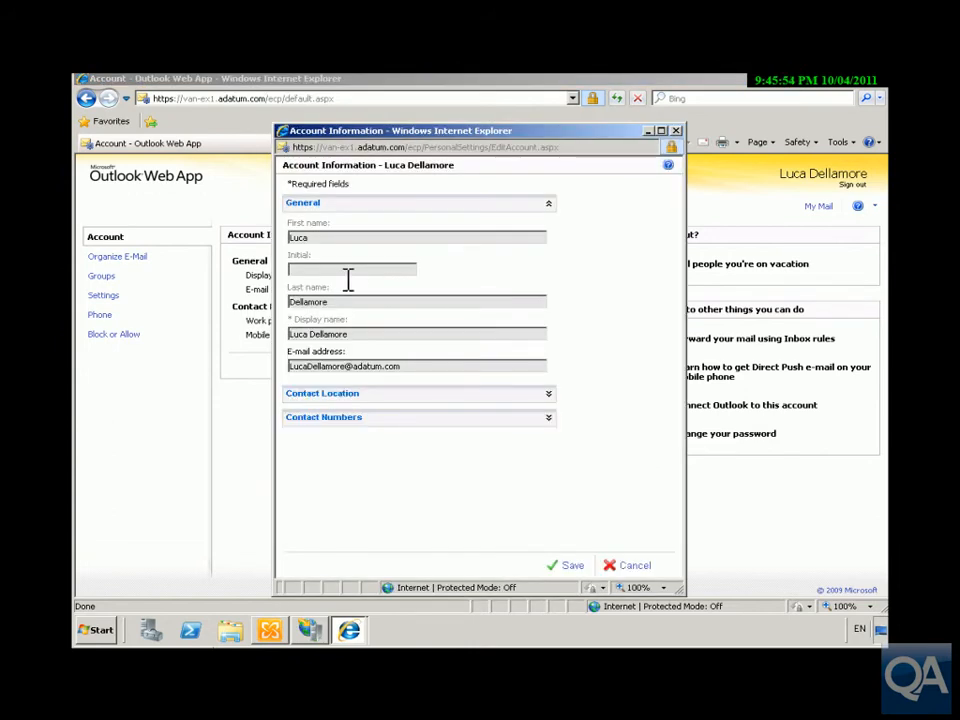
{"action": "left_click", "coordinate": [549, 394]}
{"action": "left_click", "coordinate": [396, 439]}
{"action": "left_click", "coordinate": [675, 545]}
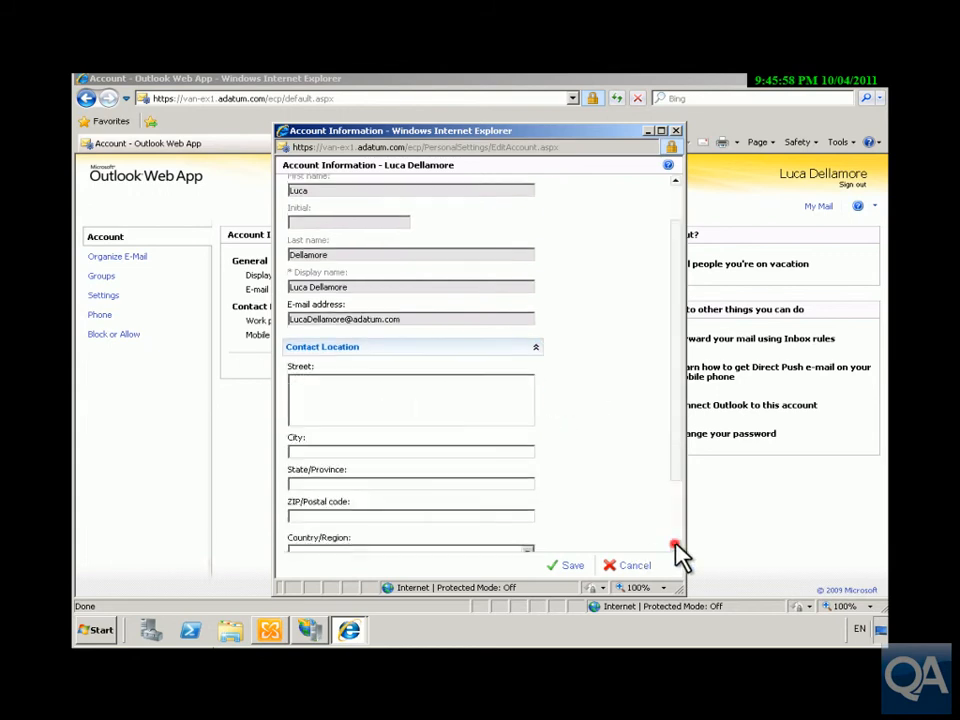
{"action": "left_click", "coordinate": [537, 531]}
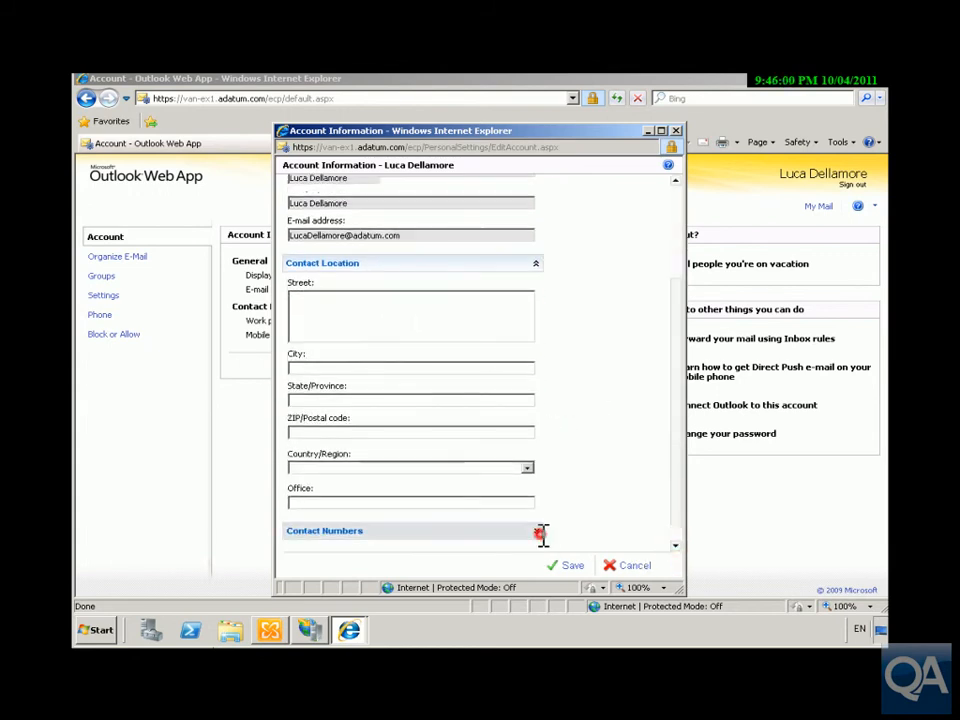
Step: Look through the options under Organize E-Mail, Groups, Settings, Phone, and Block or Allow
{"action": "left_click", "coordinate": [135, 256]}
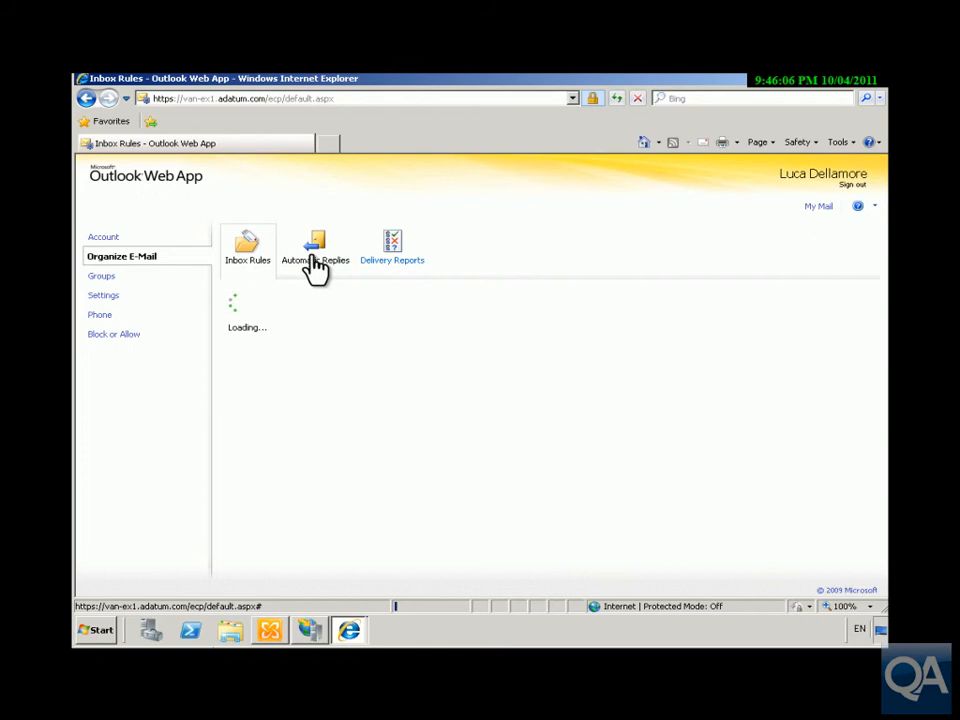
{"action": "left_click", "coordinate": [103, 276]}
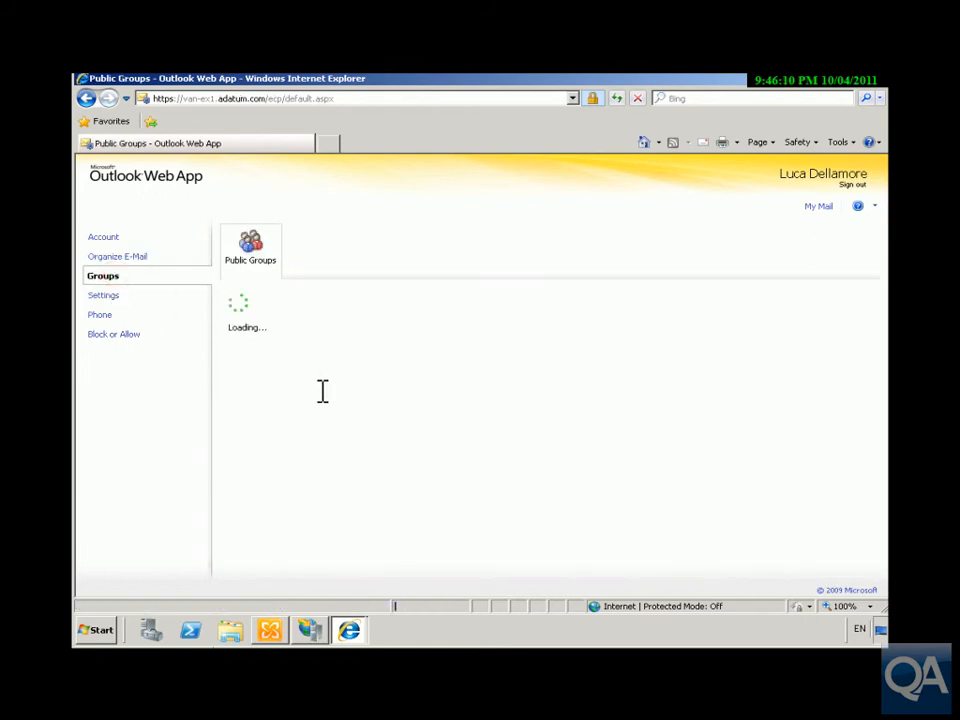
{"action": "left_click", "coordinate": [106, 297]}
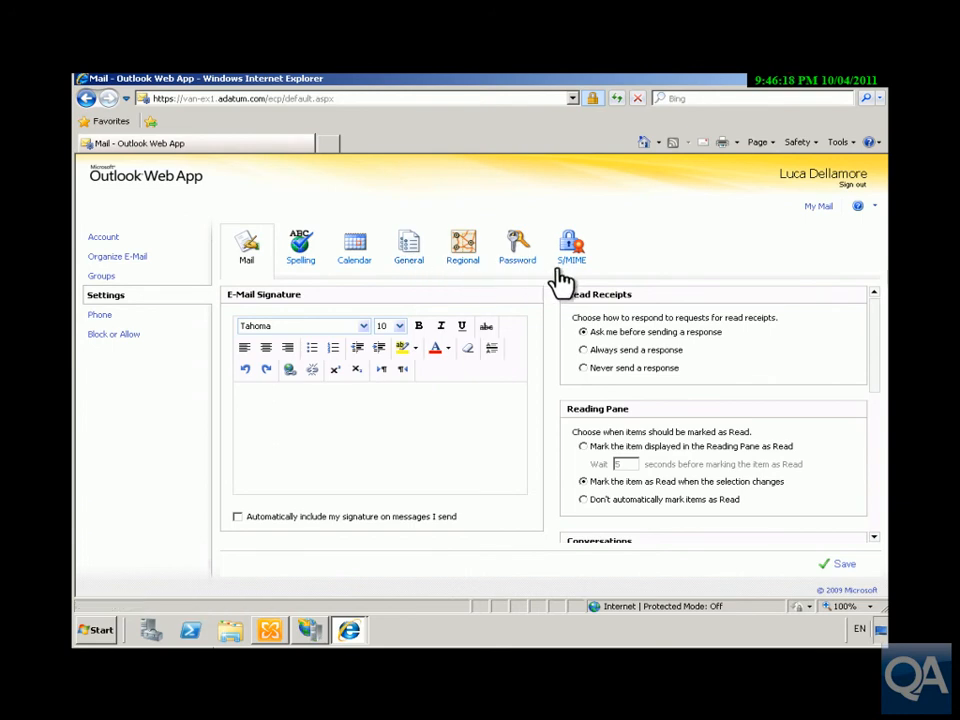
{"action": "left_click", "coordinate": [99, 318]}
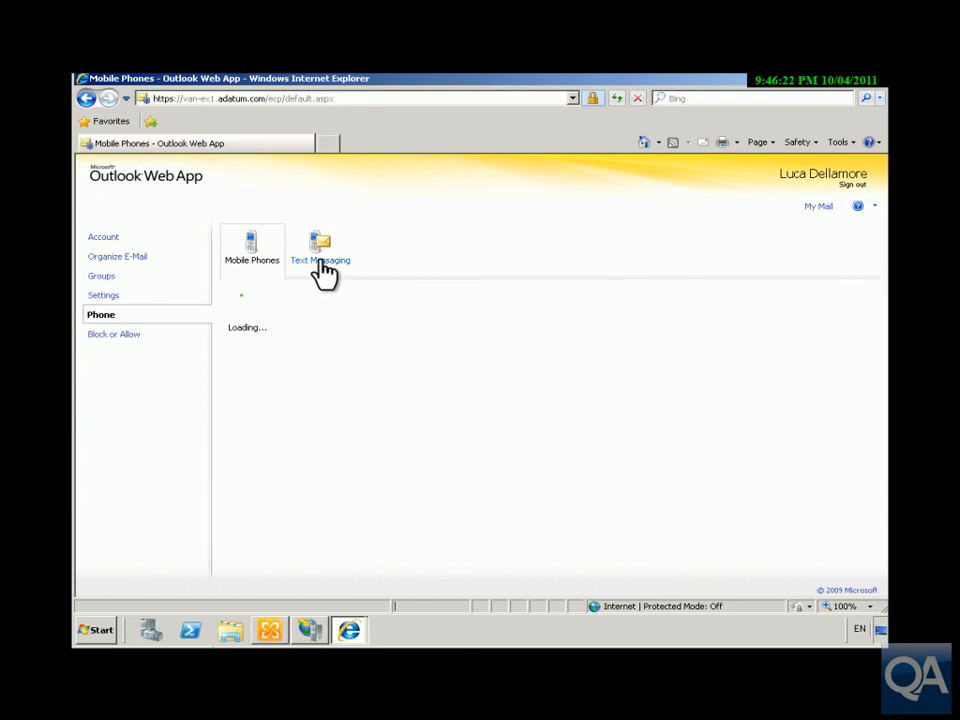
{"action": "left_click", "coordinate": [125, 336]}
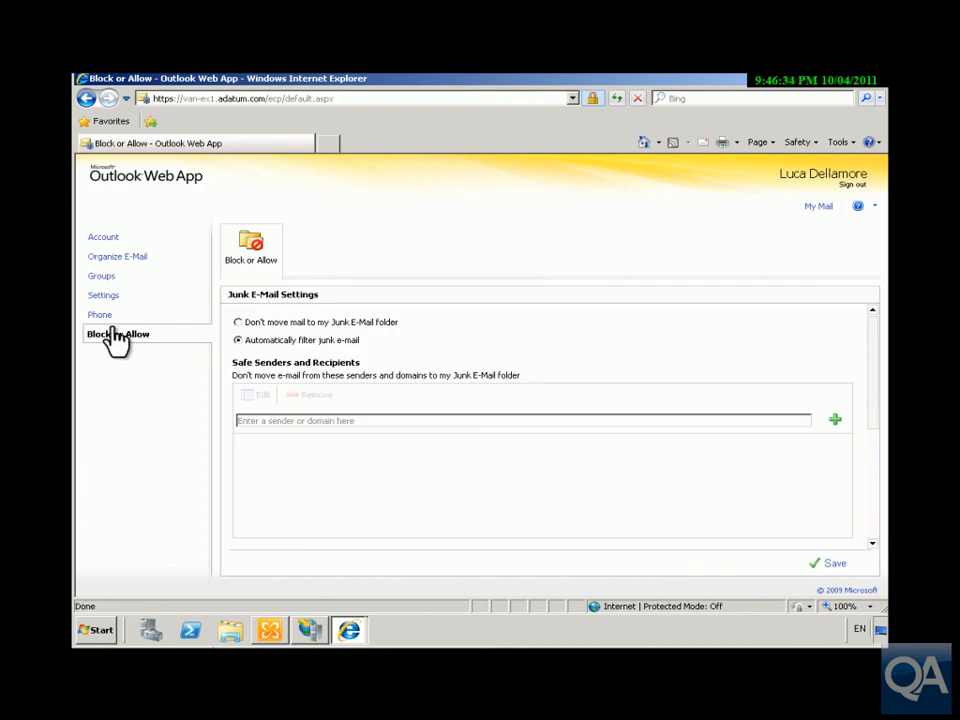
Step: Go back through the Phone, Settings, Groups and Organize E-Mail pages to the Account page
{"action": "left_click", "coordinate": [103, 315]}
{"action": "left_click", "coordinate": [103, 296]}
{"action": "left_click", "coordinate": [104, 276]}
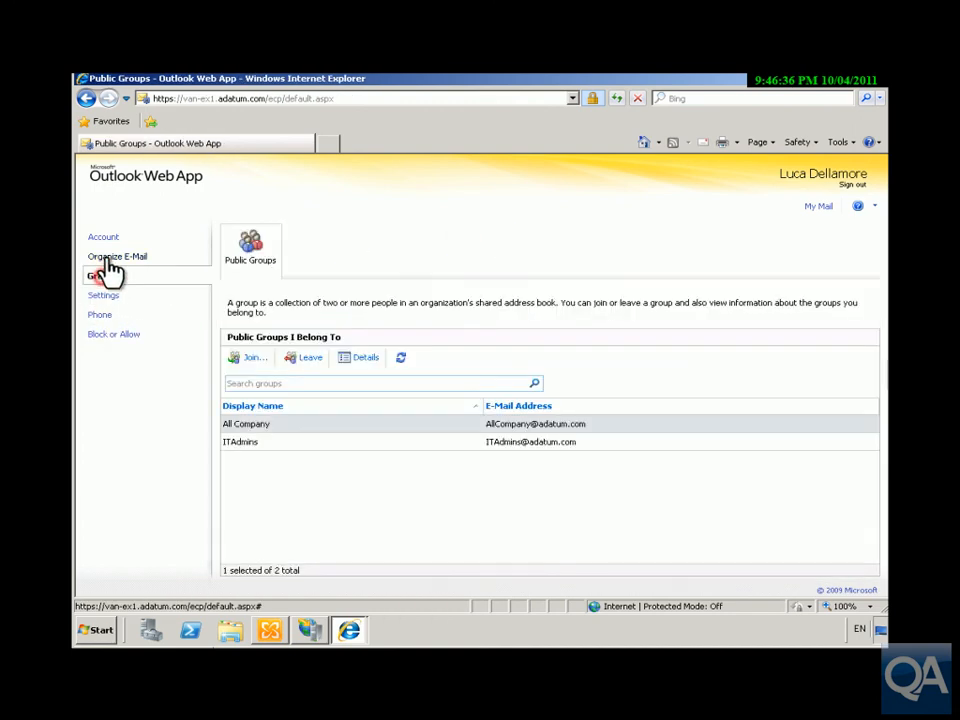
{"action": "left_click", "coordinate": [112, 258]}
{"action": "left_click", "coordinate": [102, 240]}
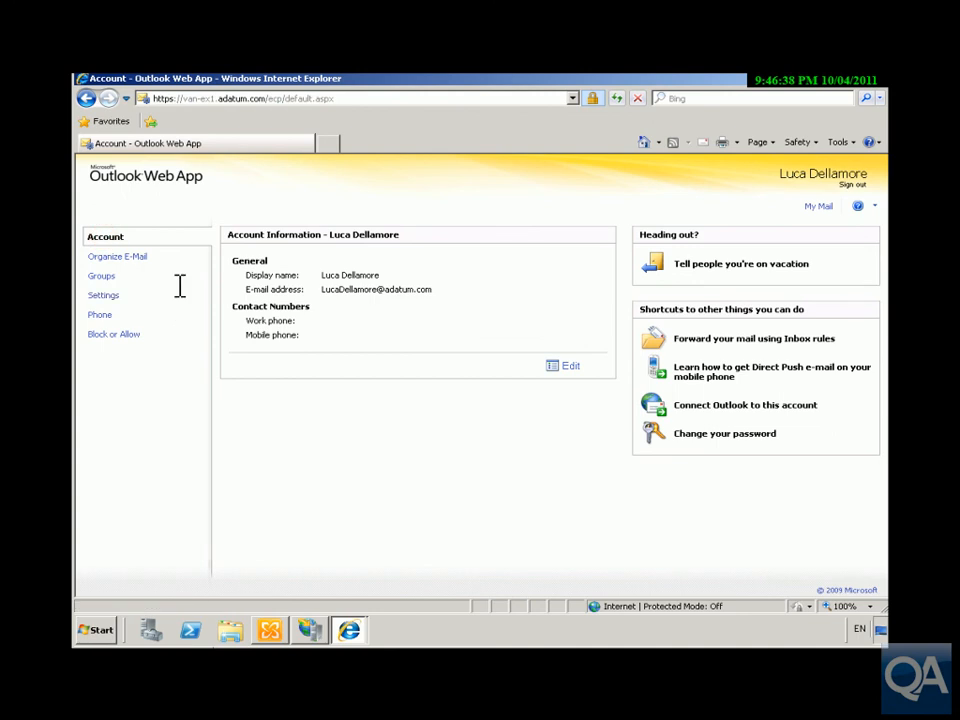